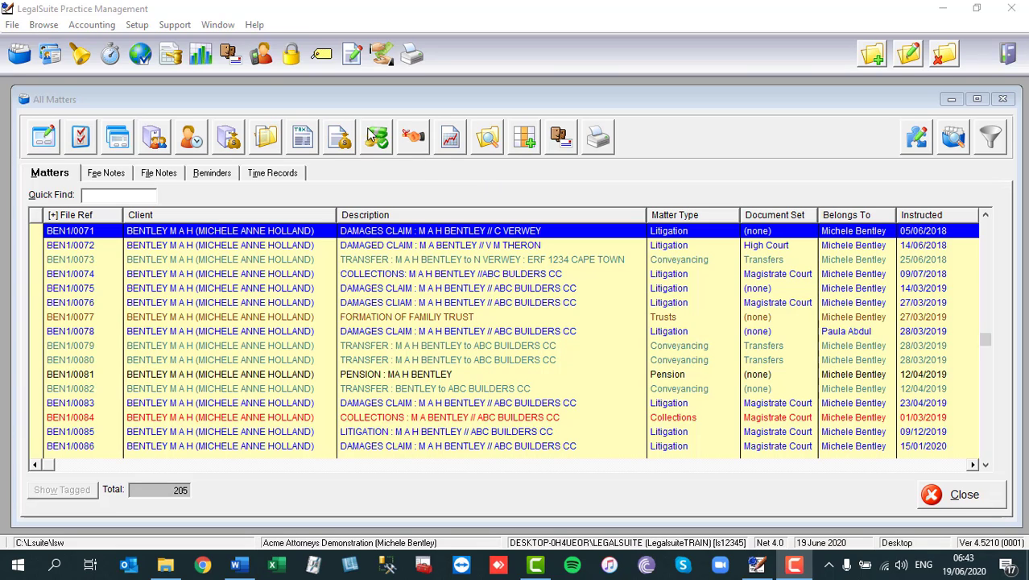
Step: Open the list of time-based activities in the time recording setup
left_click(137, 25)
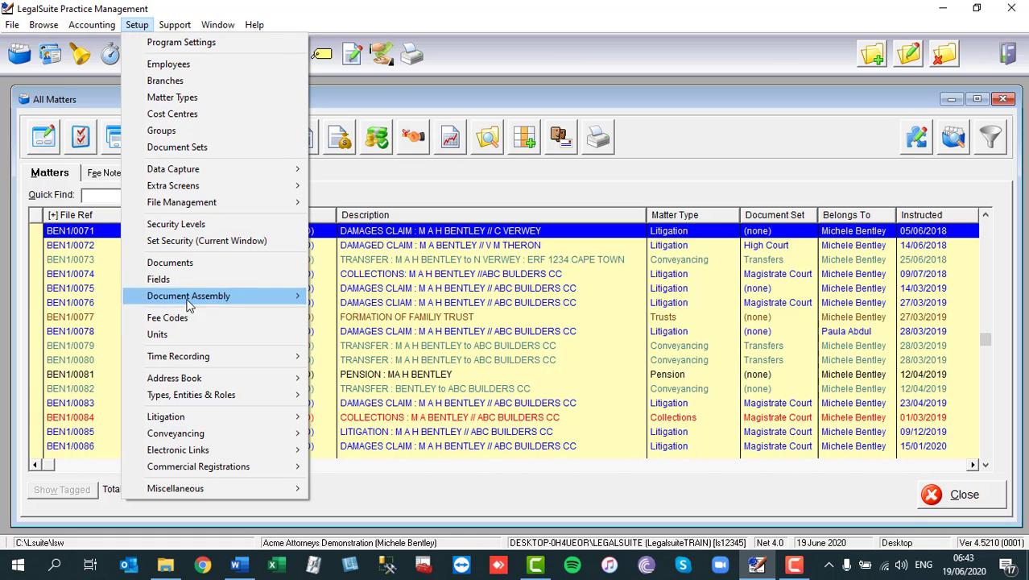
mouse_move(204, 366)
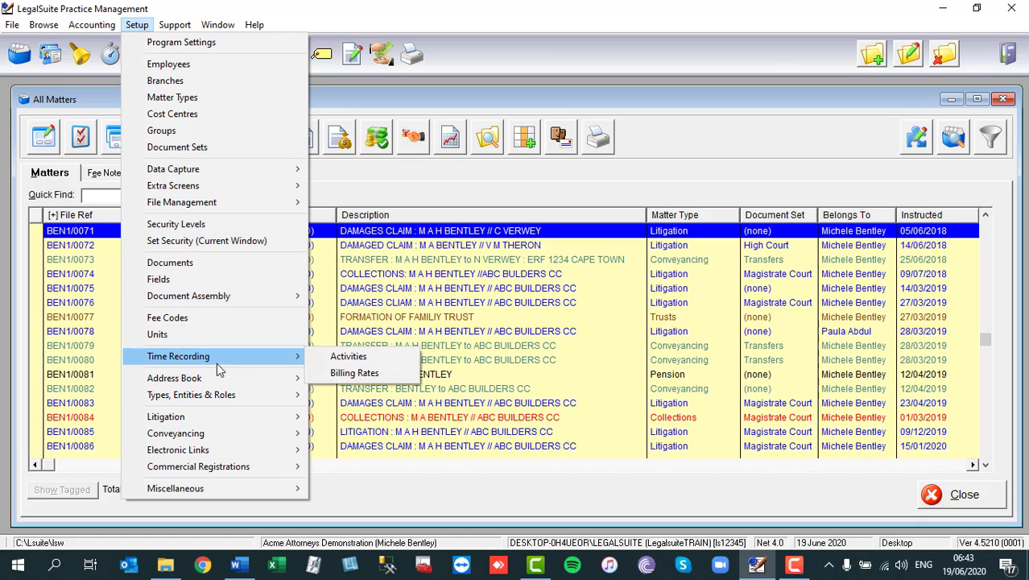
left_click(348, 359)
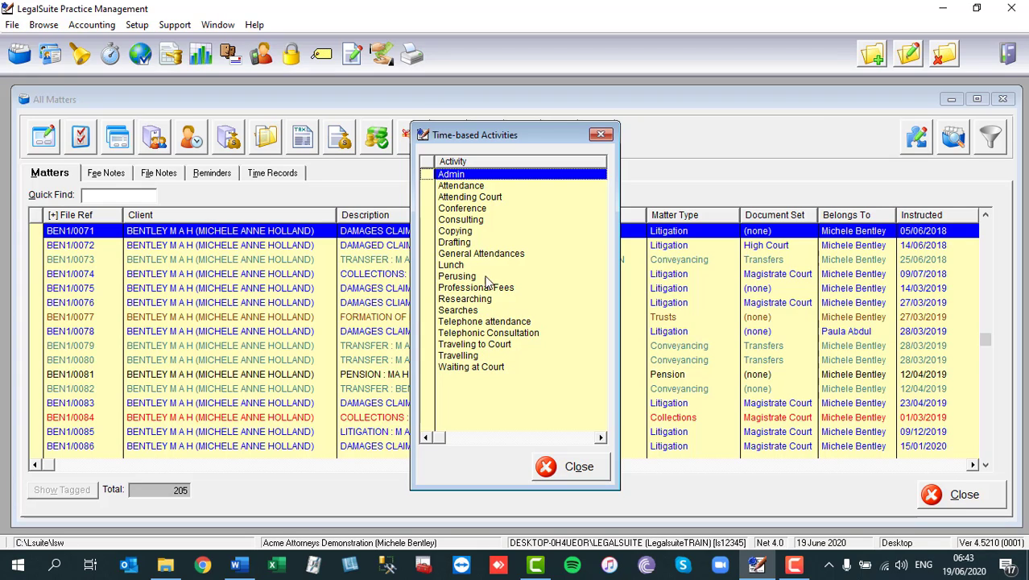
left_click(477, 221)
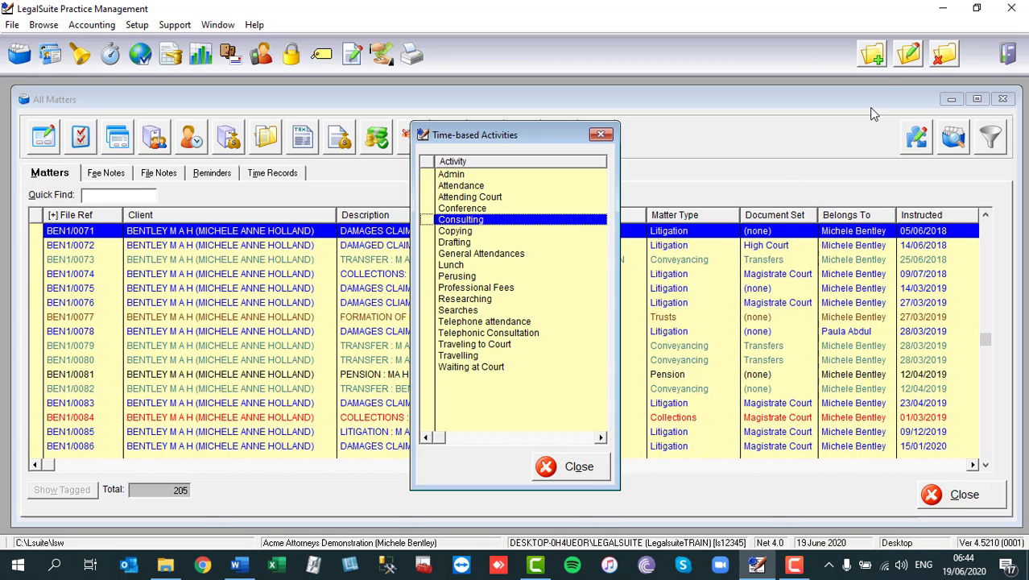
right_click(516, 267)
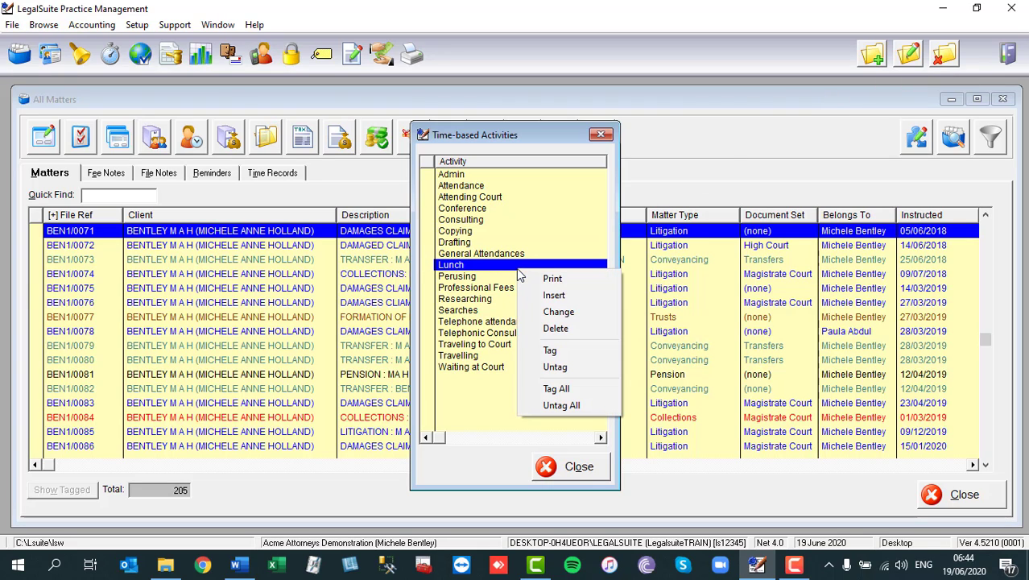
left_click(553, 235)
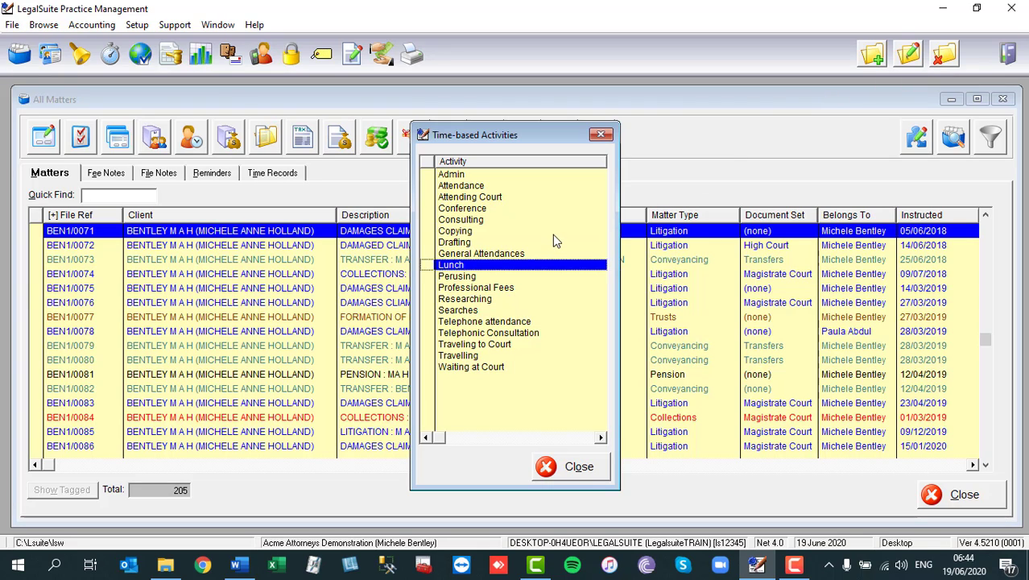
left_click(554, 235)
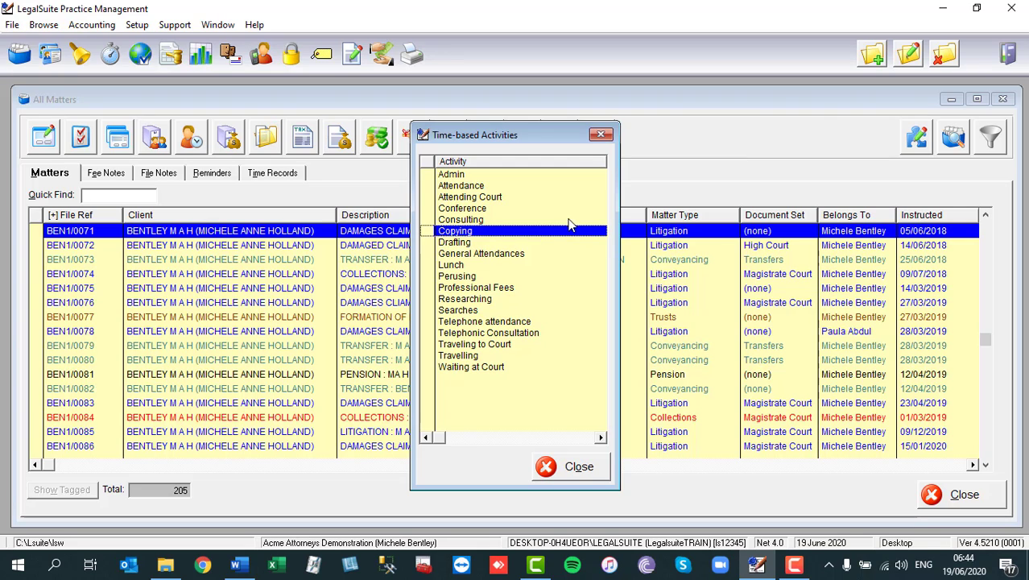
Step: Start a new time-based activity with the description "Consultation with Counsel"
left_click(870, 58)
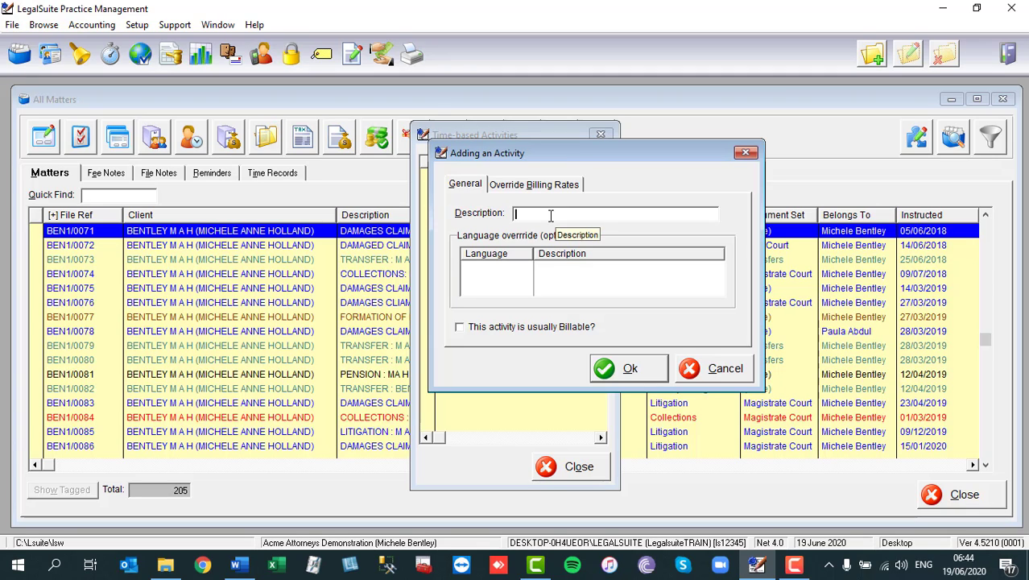
type("Cons")
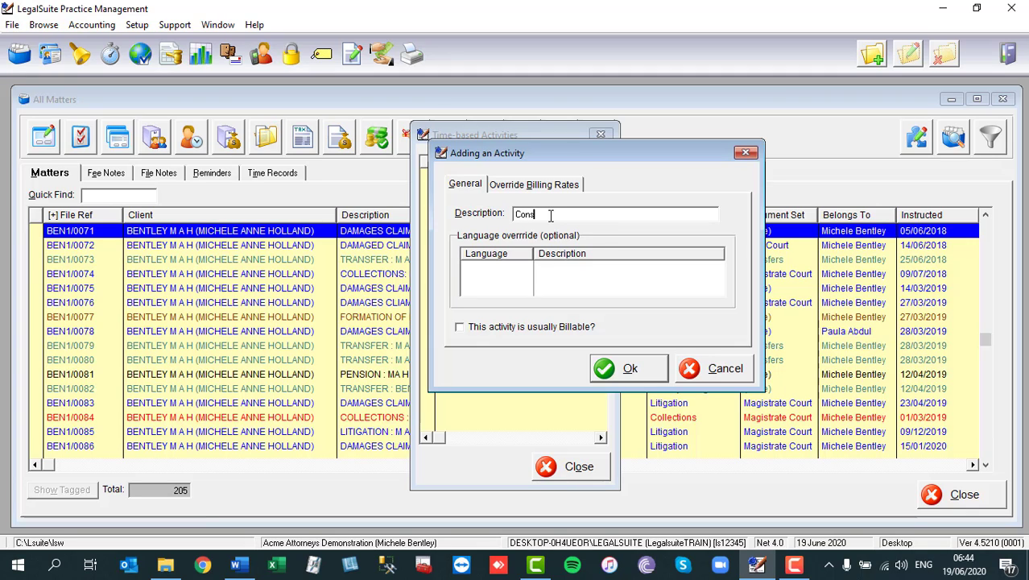
type("ultation with Counsel")
left_click_drag(616, 214, 493, 211)
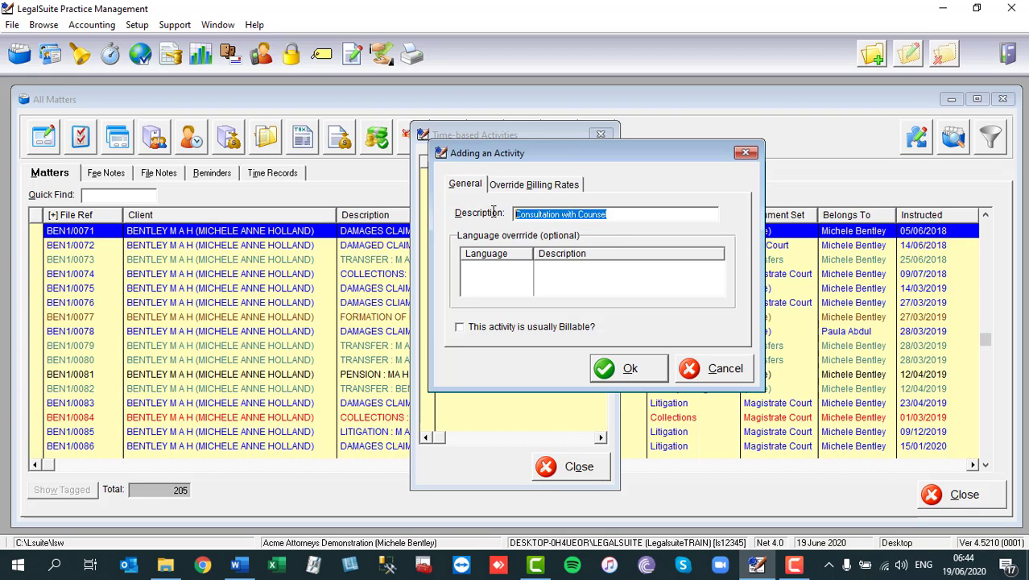
Step: Add an English language override to the activity with the description "Consultation with Counsel"
left_click(590, 286)
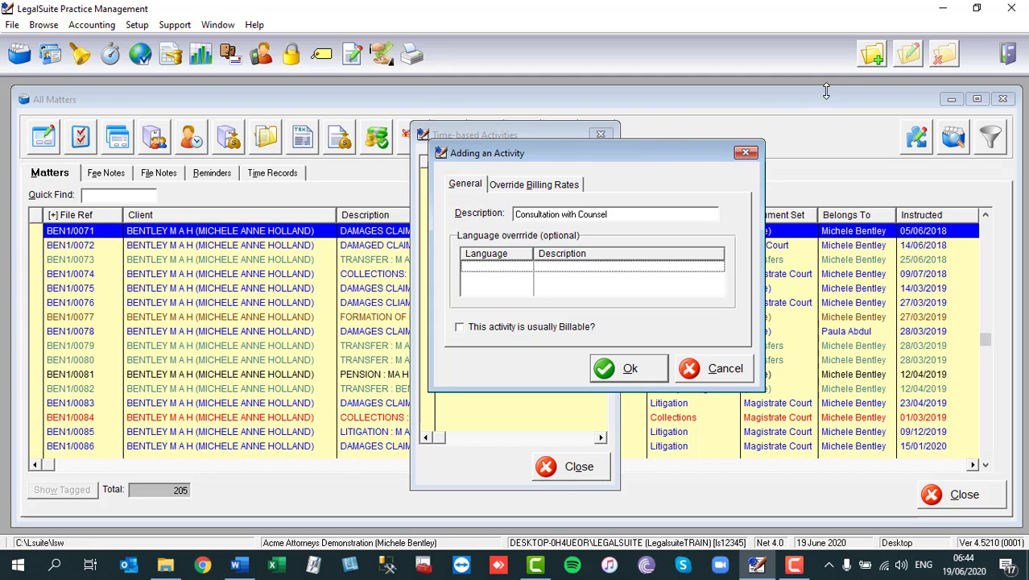
left_click(876, 56)
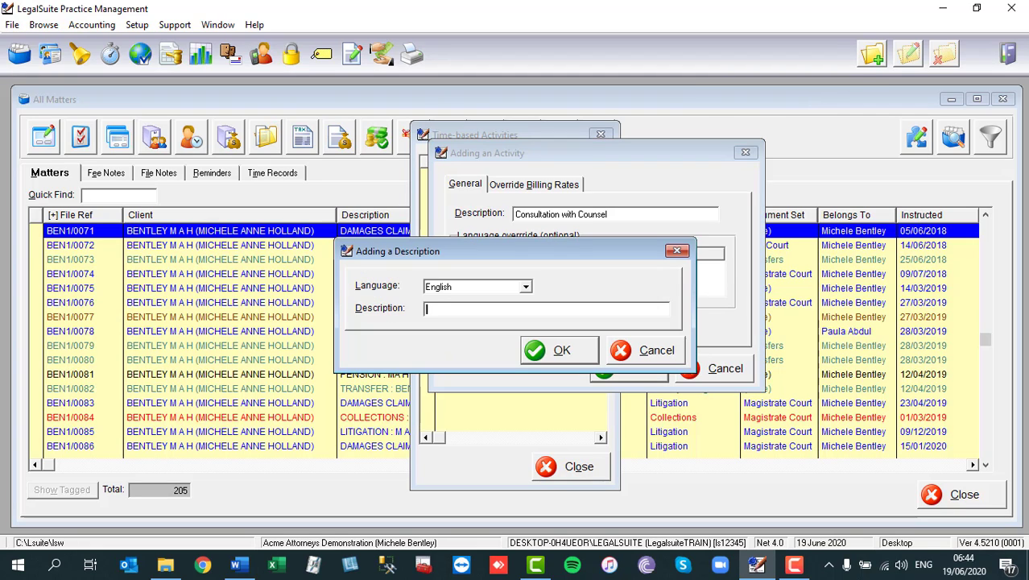
left_click(523, 288)
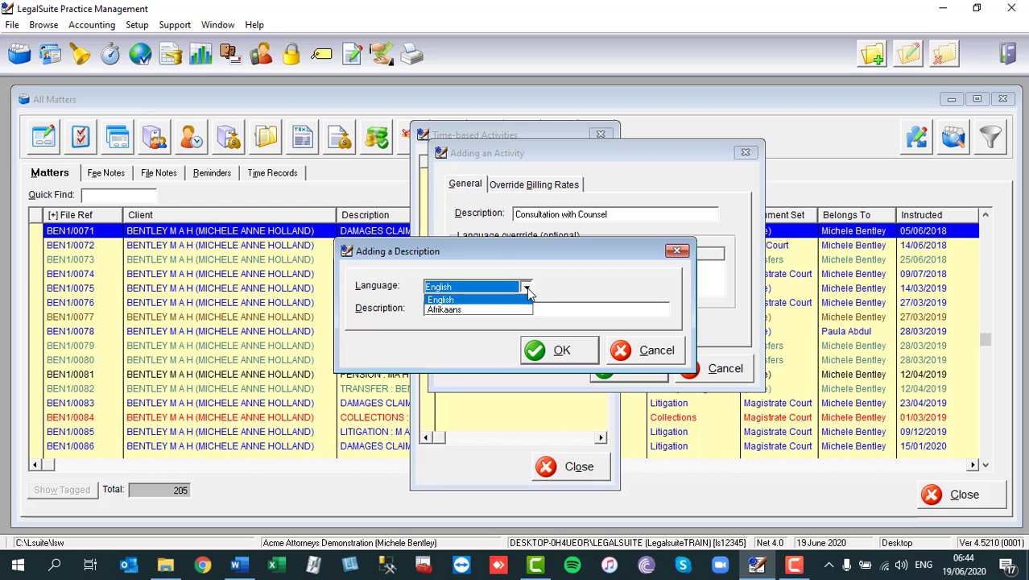
left_click(470, 300)
left_click(470, 309)
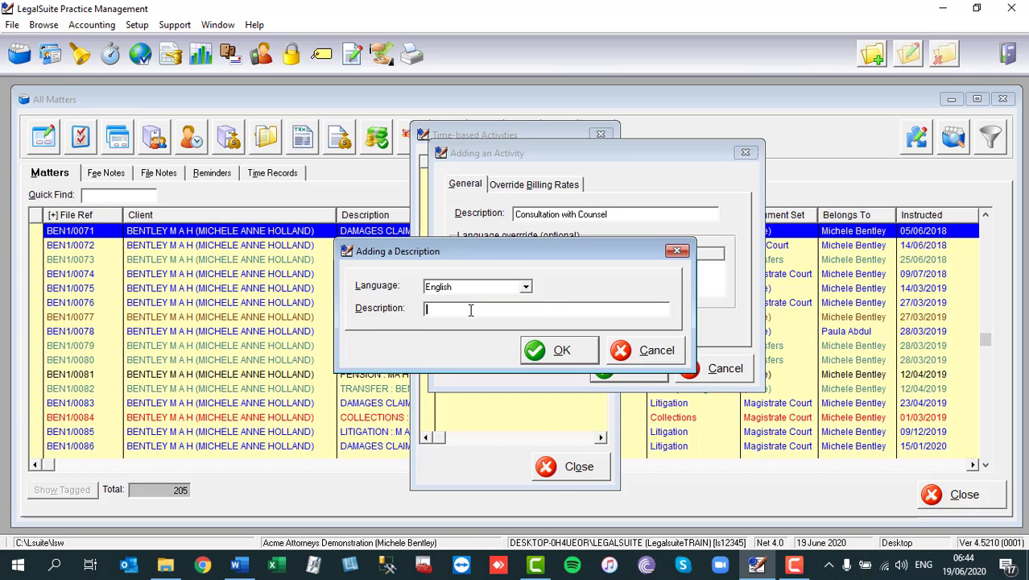
type("Consultation with Counsel")
left_click(552, 350)
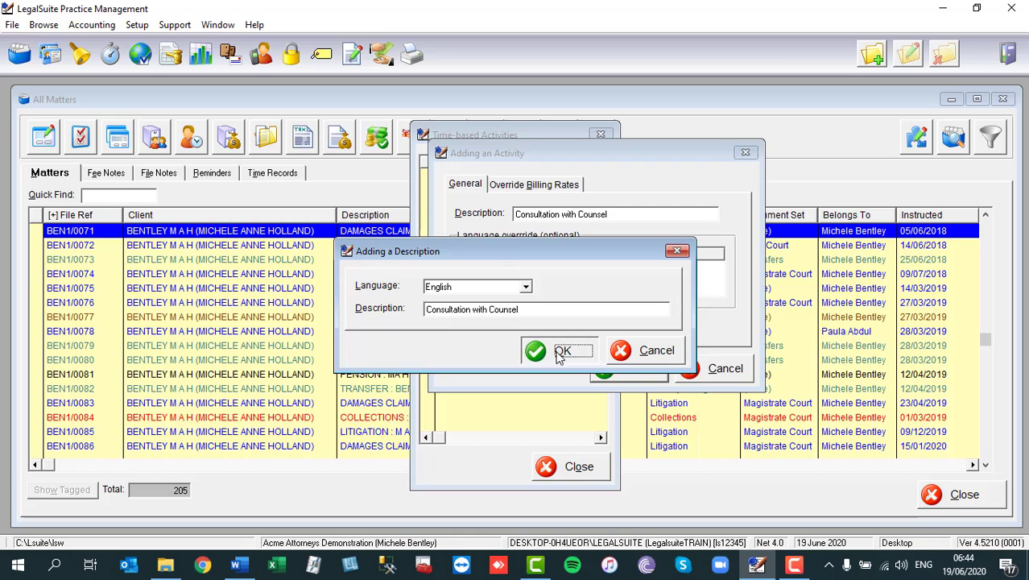
Step: Add an Afrikaans language override to the activity with the description "Consultation with Client"
left_click(866, 64)
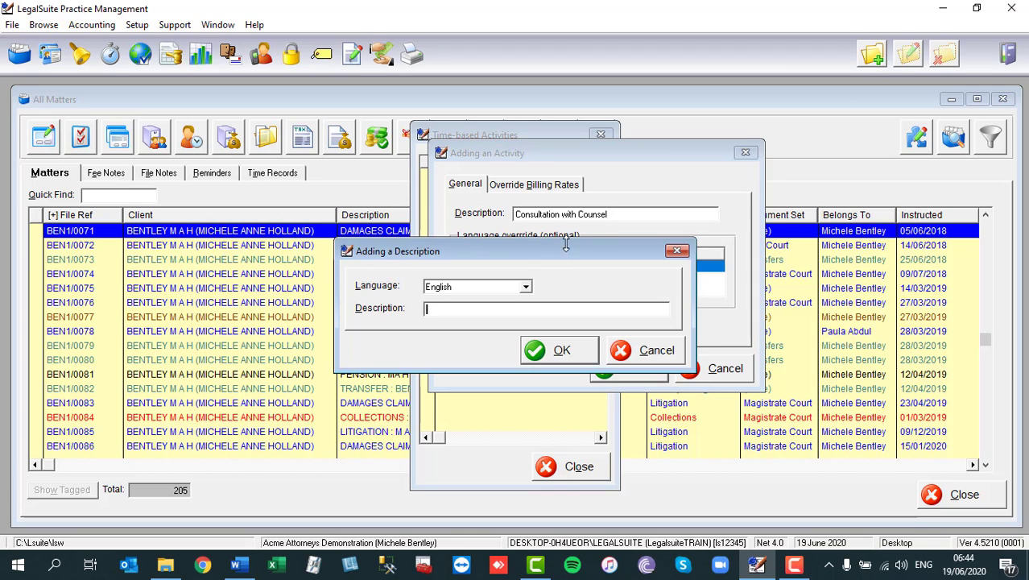
left_click(526, 288)
left_click(446, 311)
type("Consult")
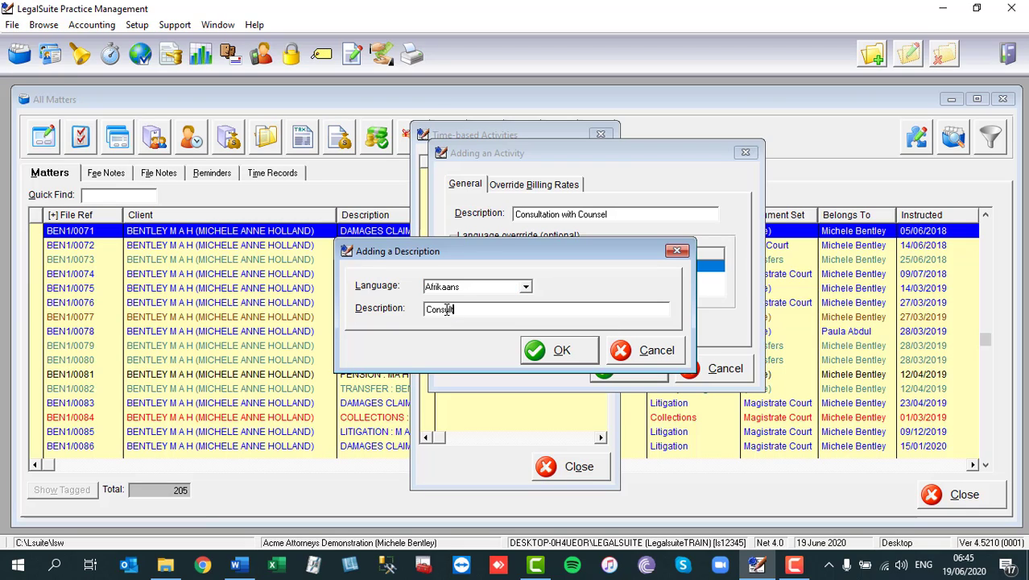
type("ation with Client")
left_click(558, 351)
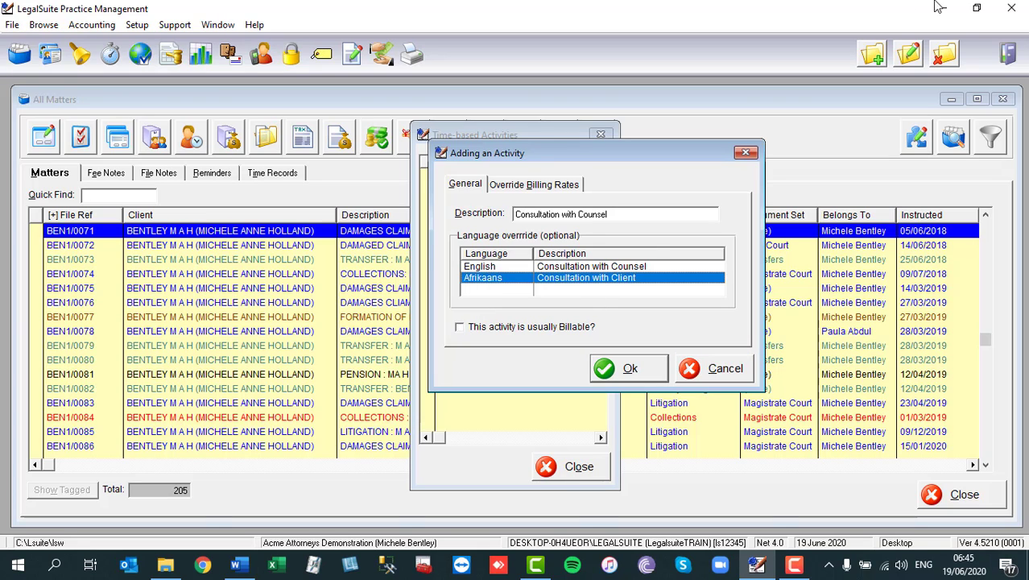
Step: Change the Afrikaans override's description to "Consultation with Counsel"
double_click(604, 281)
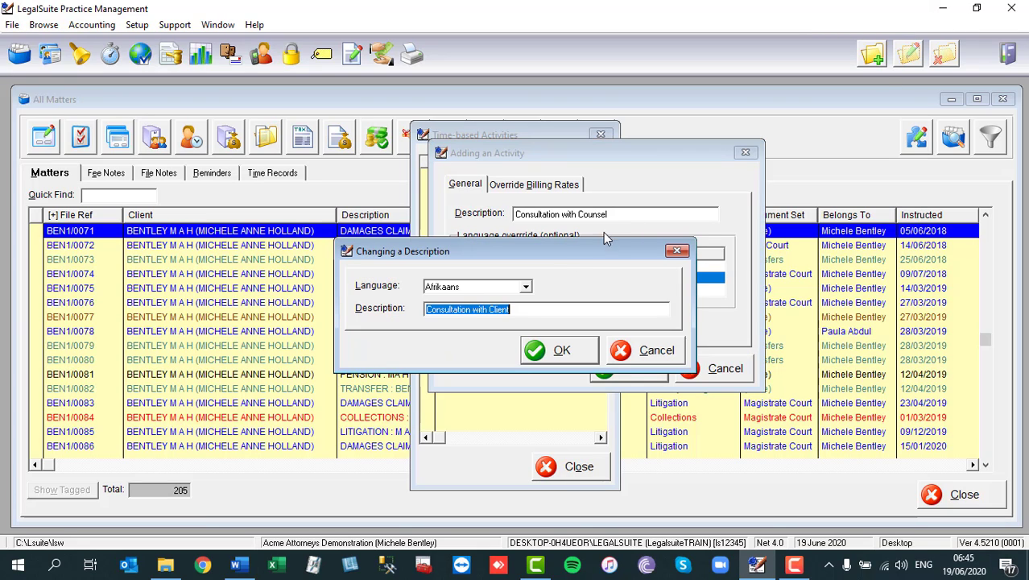
double_click(498, 310)
type("Counsel")
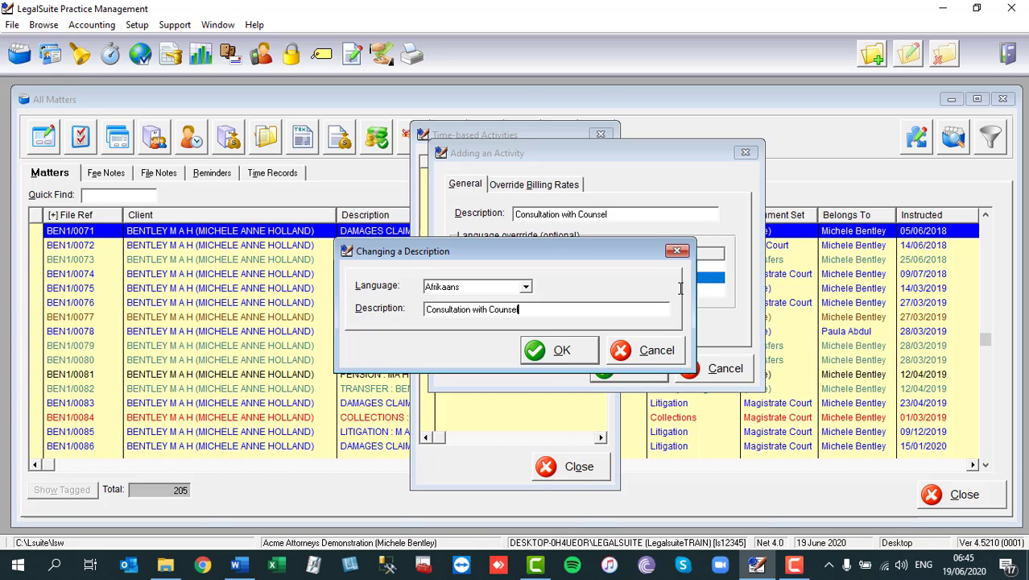
left_click(561, 351)
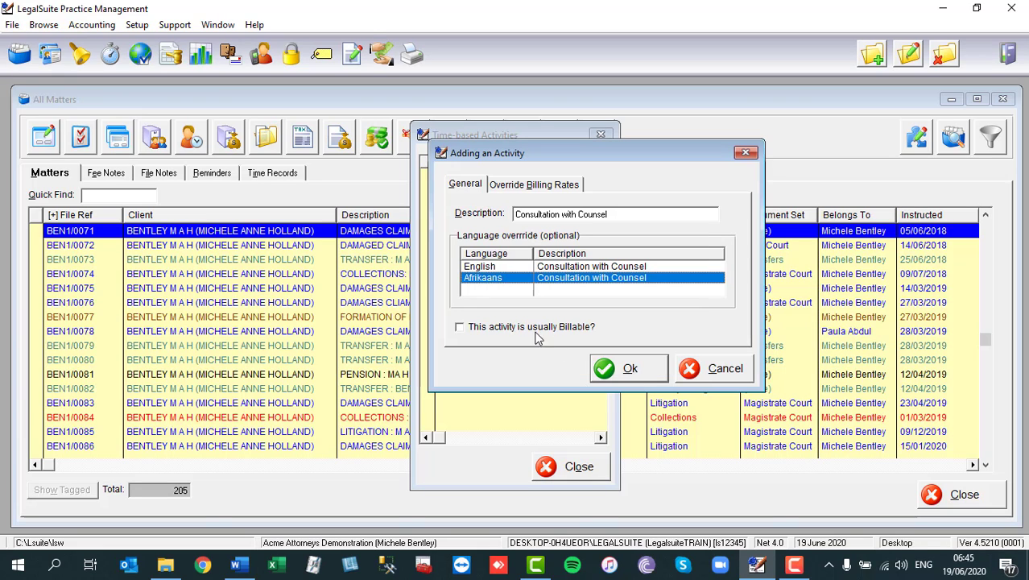
Step: Mark the Consultation with Counsel activity as usually billable and save it
left_click(462, 331)
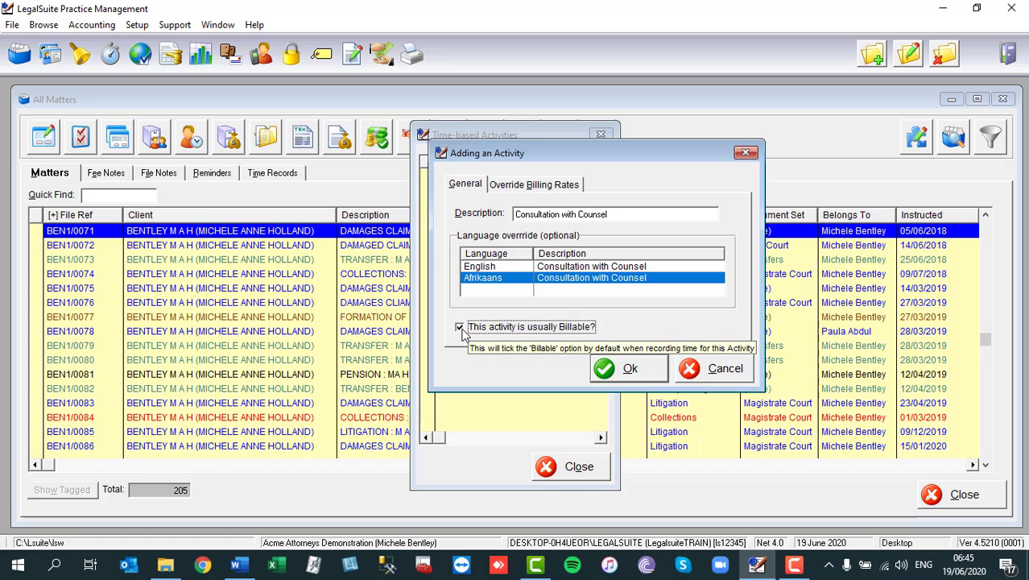
left_click(645, 369)
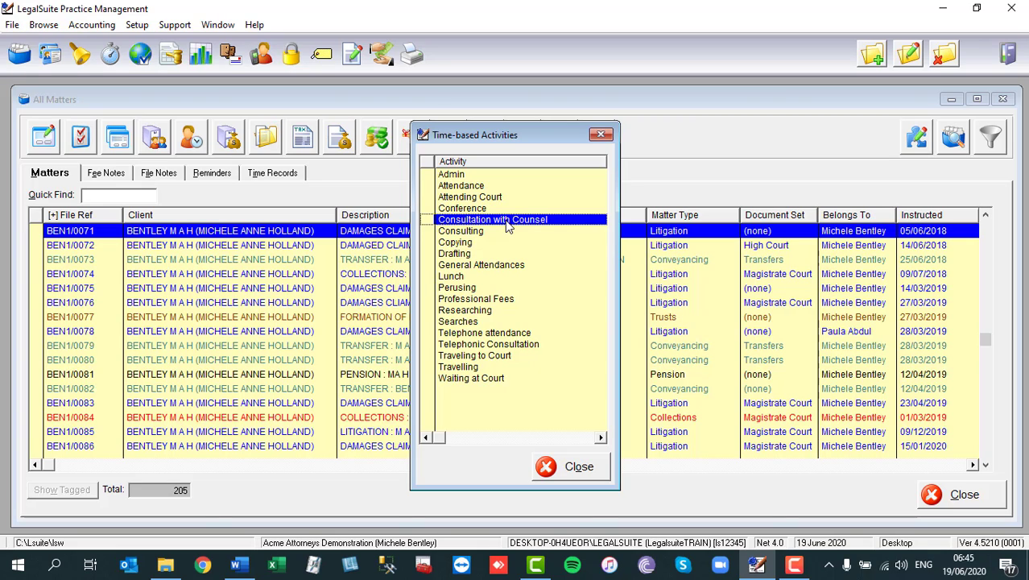
left_click(447, 277)
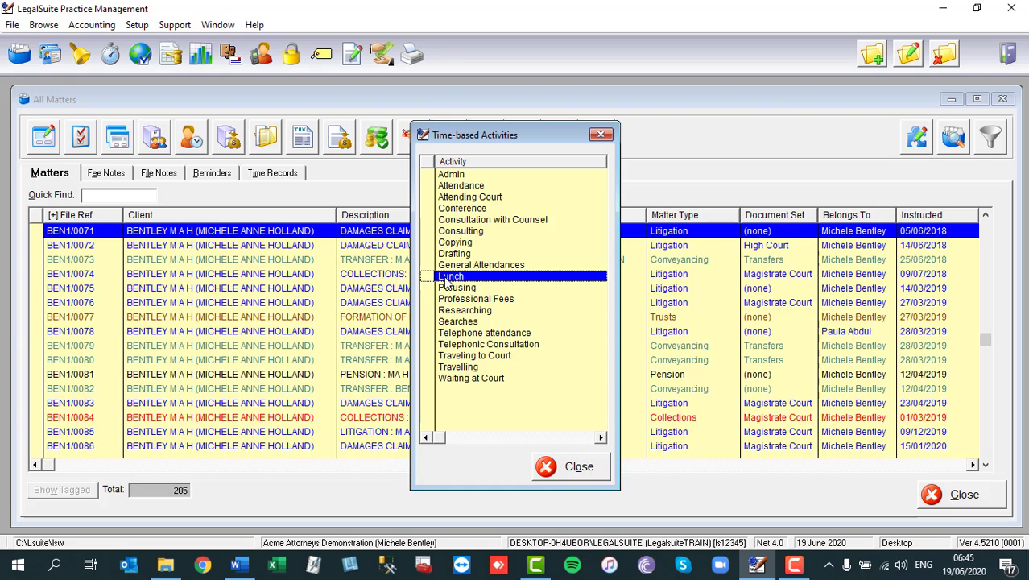
Step: Start another time-based activity with the description "Writing exams"
left_click(872, 56)
type("Writing e")
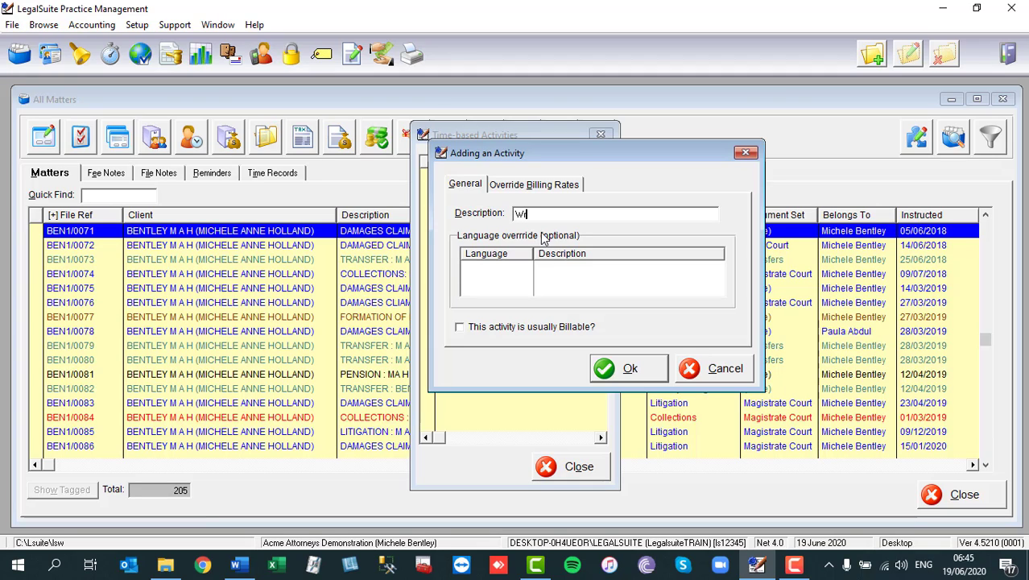
type("xams")
Step: Add an English language override to the new activity with the description "Writing exams"
left_click(566, 287)
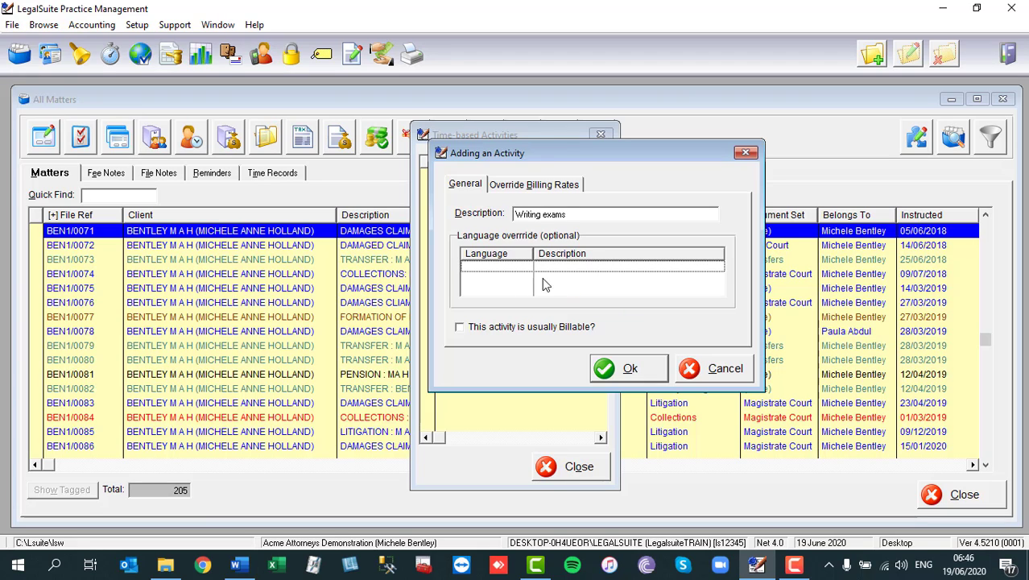
left_click(873, 53)
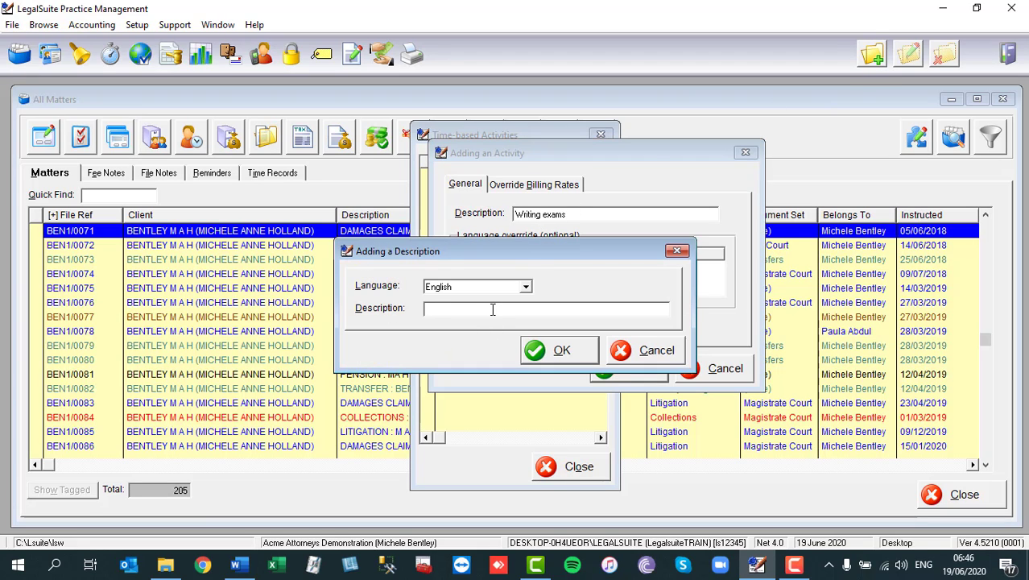
type("Writing exams")
left_click(559, 350)
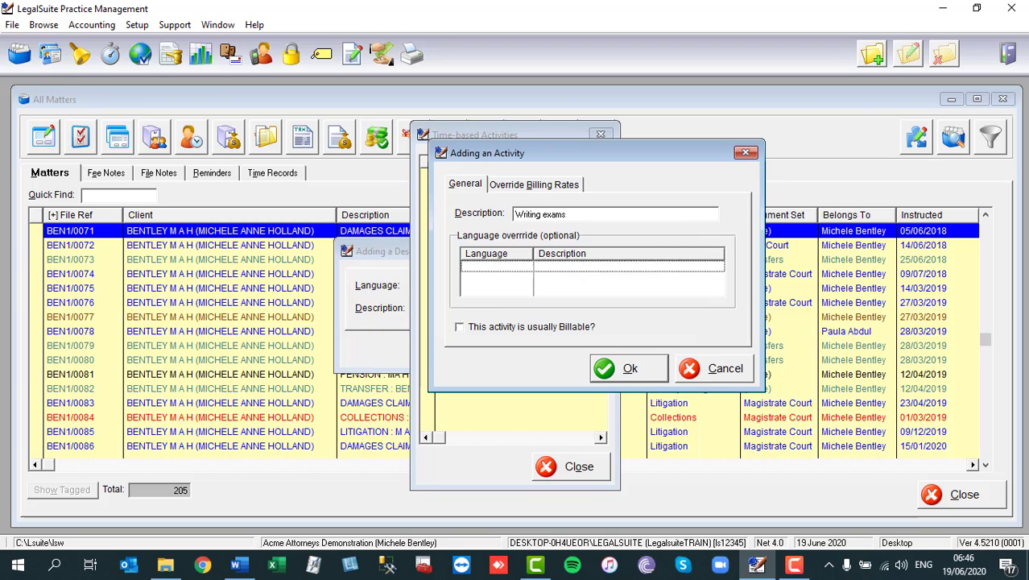
Step: Add an Afrikaans override with the description "Writing exams", then save the activity as non-billable and close the activities list
left_click(873, 53)
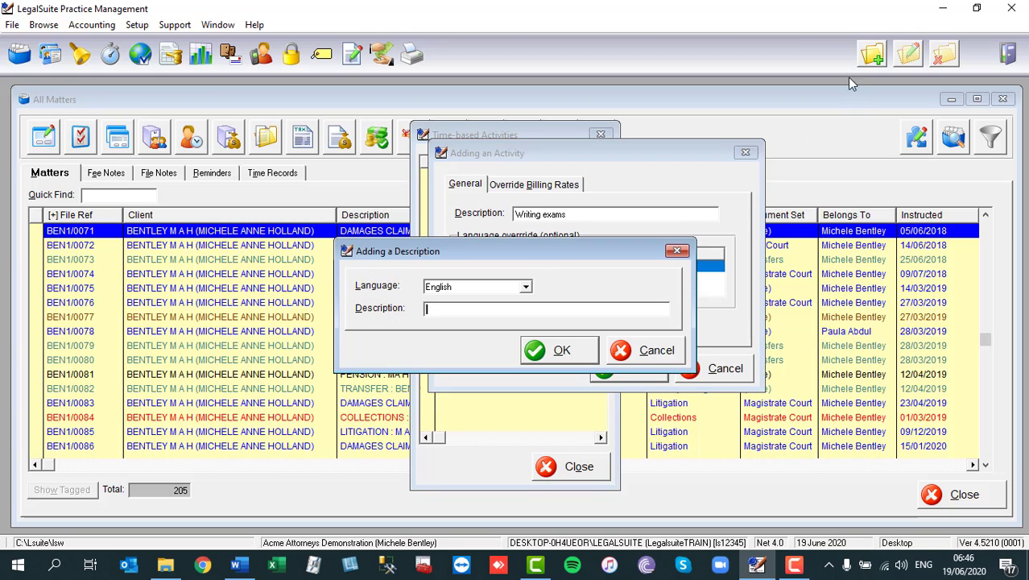
left_click(501, 293)
left_click(496, 308)
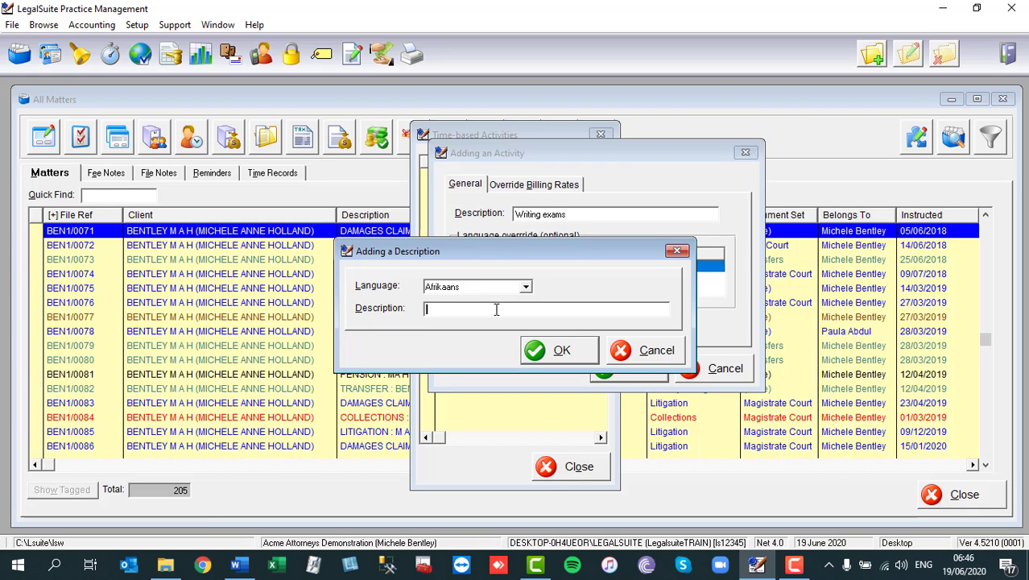
type("Writing")
type("exams")
left_click(562, 351)
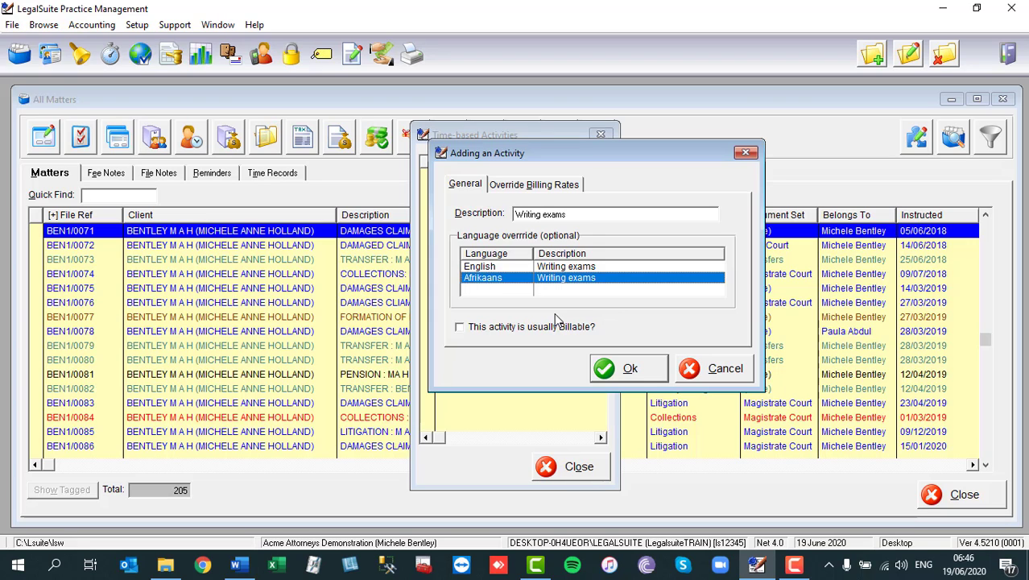
left_click(619, 369)
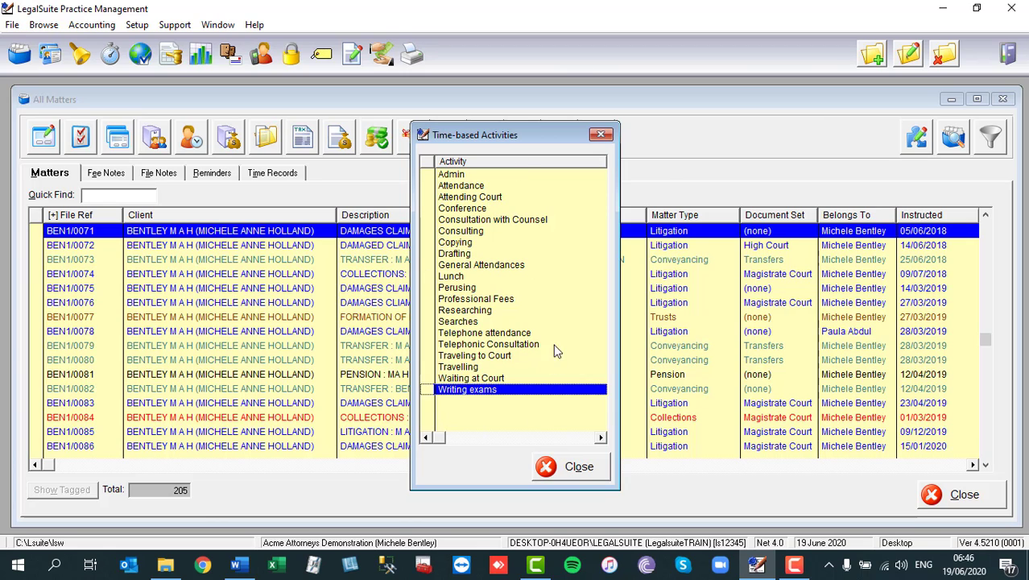
left_click(578, 468)
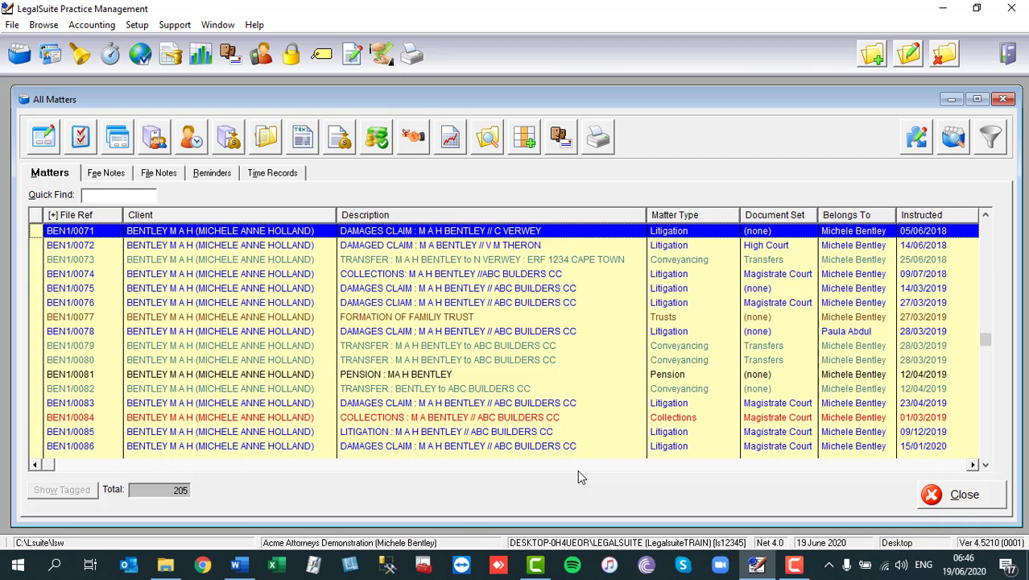